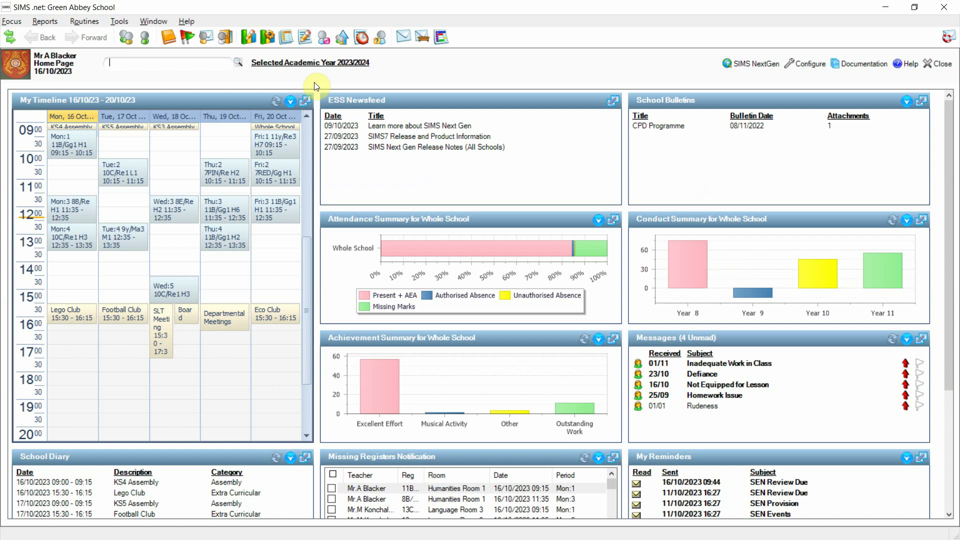
Open the General Student List report
click(52, 20)
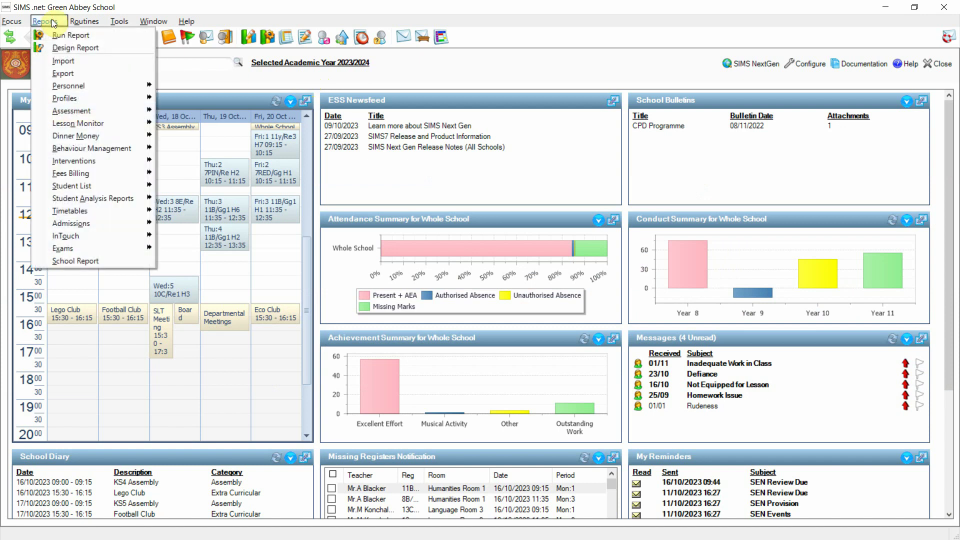
mouse_move(128, 185)
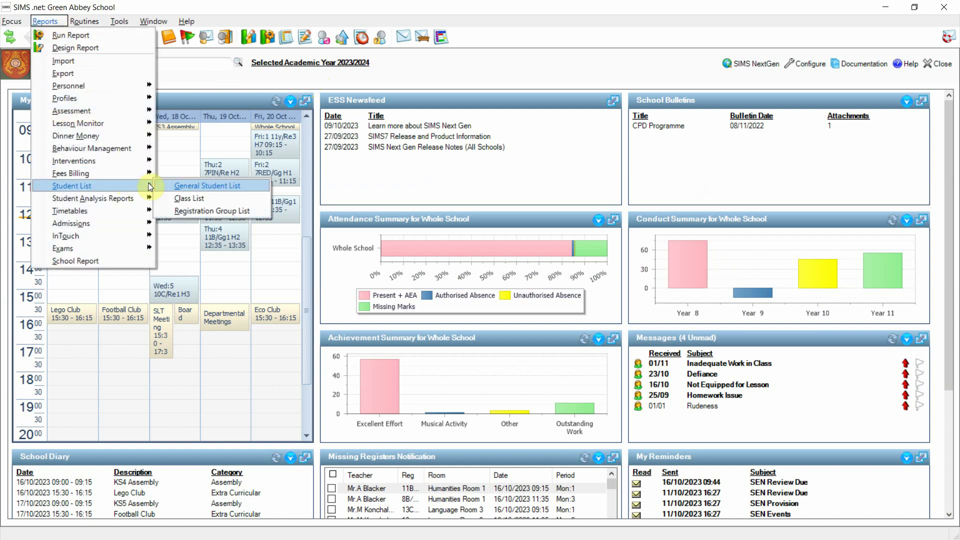
click(259, 189)
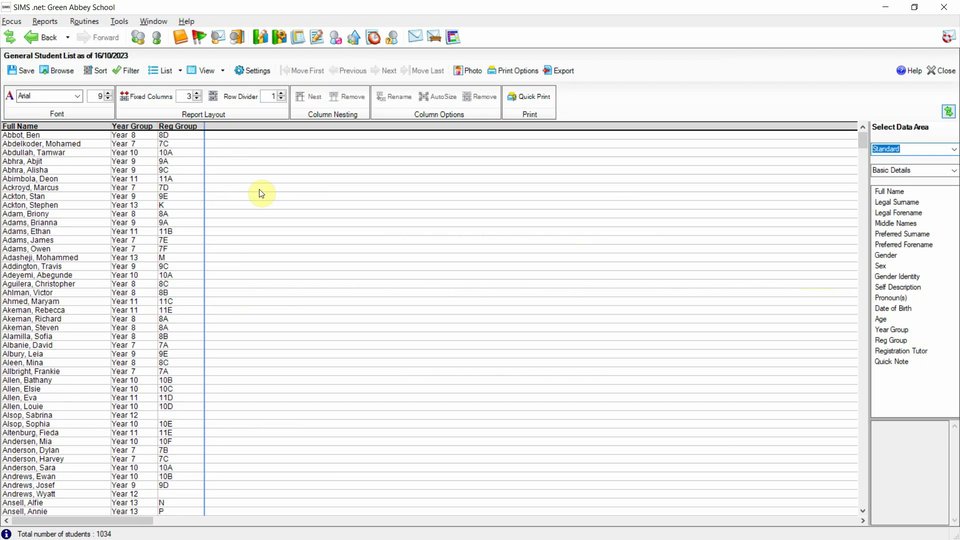
Filter the student list to students in Year 7
click(134, 72)
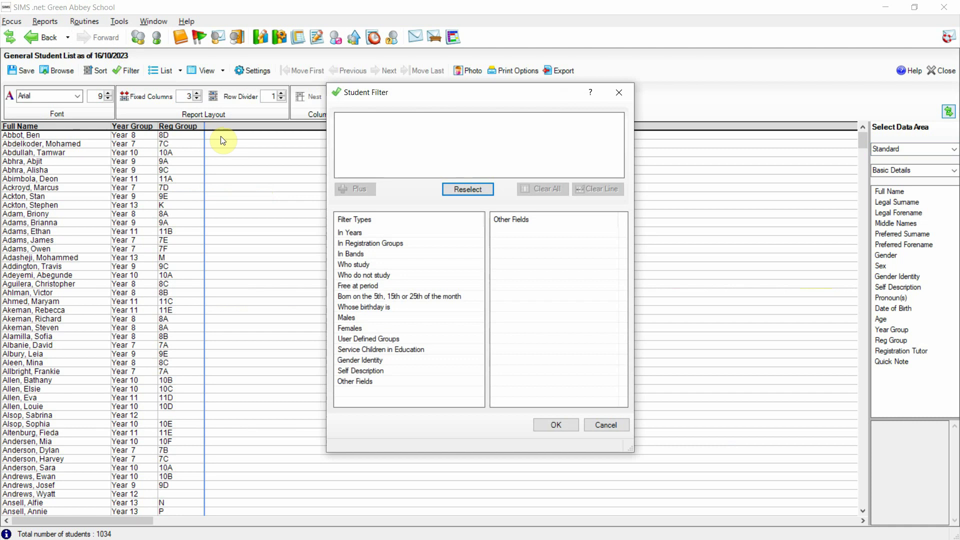
double_click(383, 234)
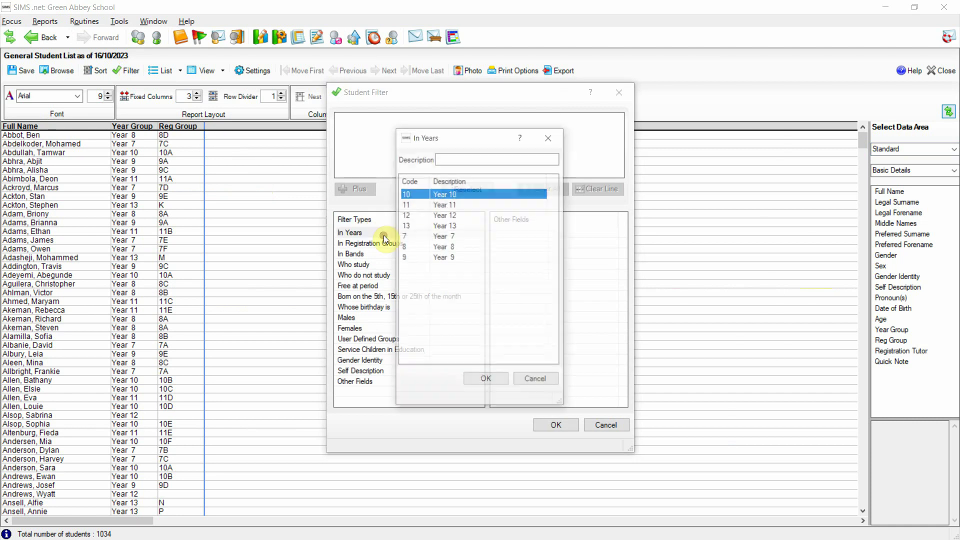
click(472, 237)
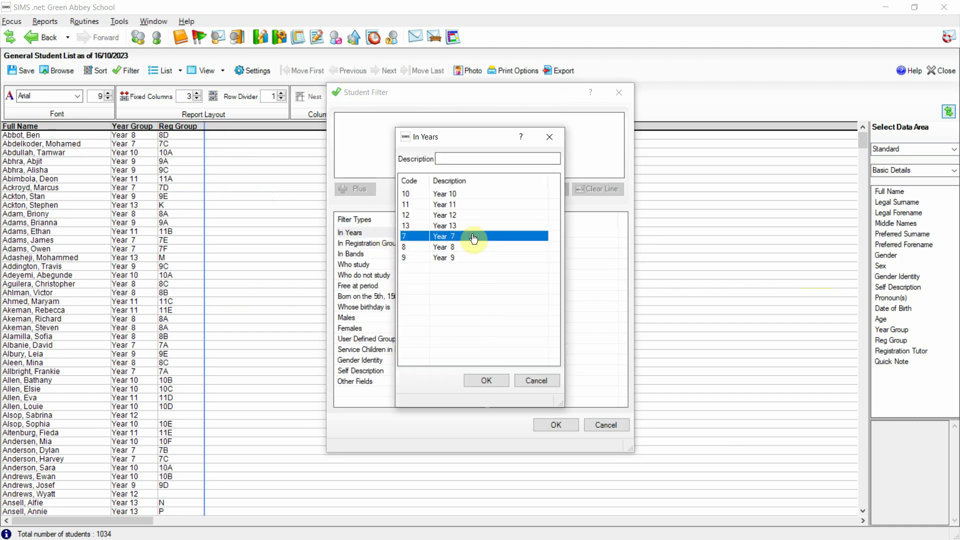
click(486, 381)
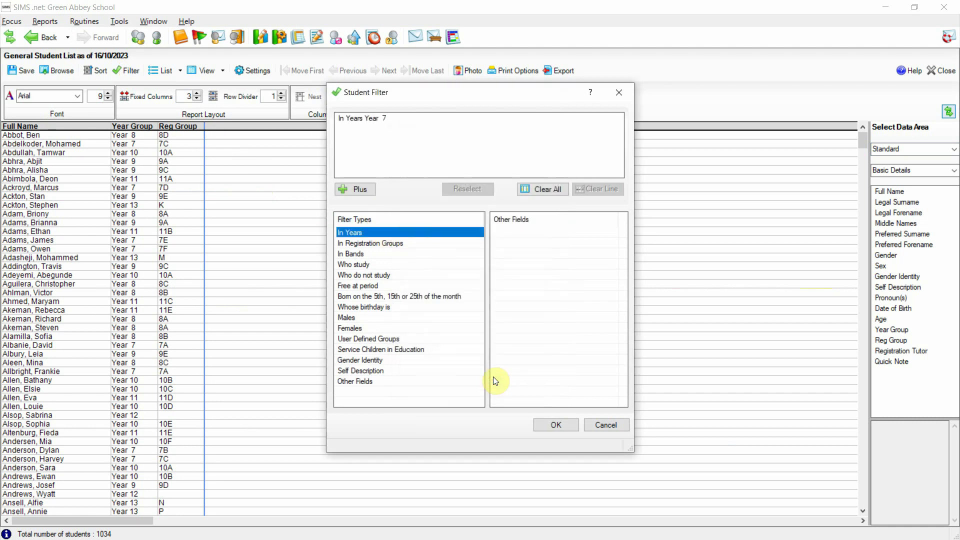
click(564, 424)
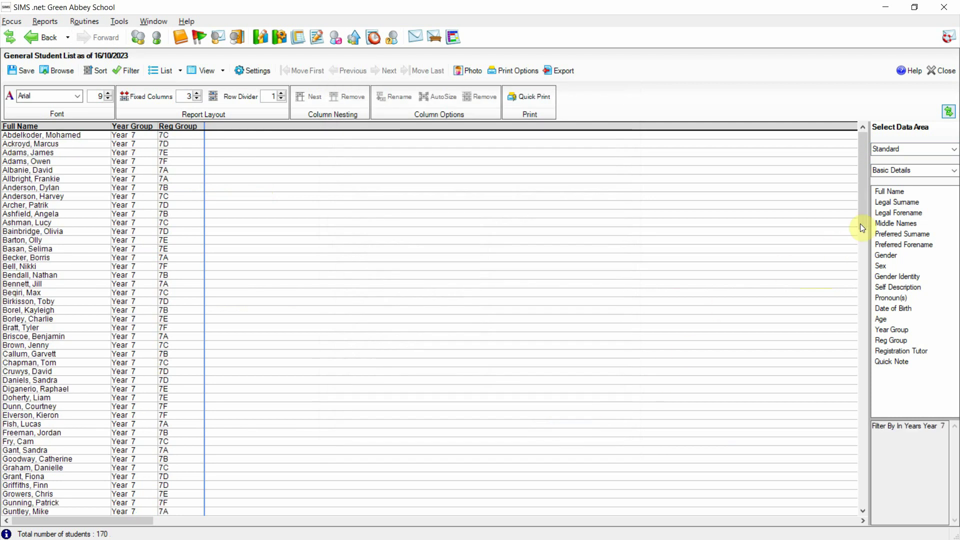
Add the user-defined Locker Number and Network Username columns to the student list to check their contents, and close the list
click(954, 170)
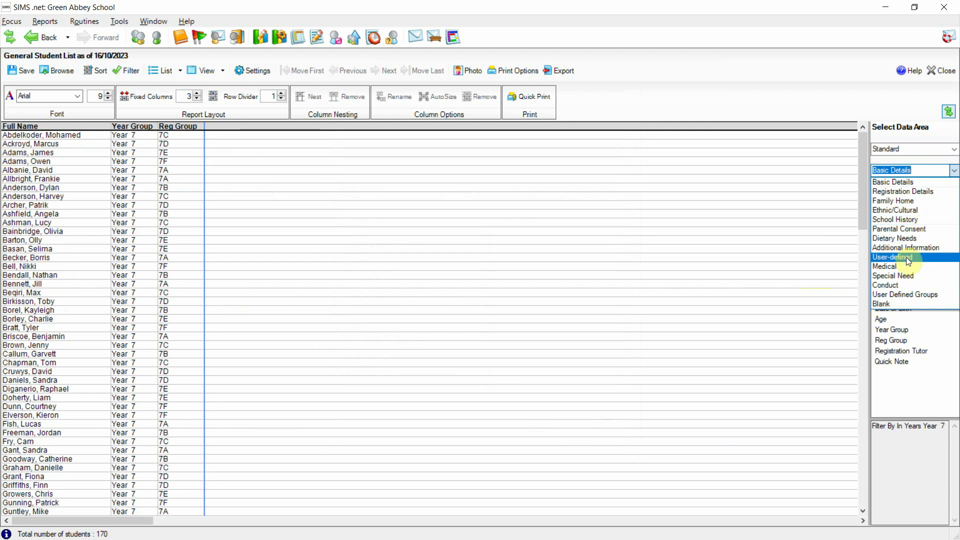
click(930, 258)
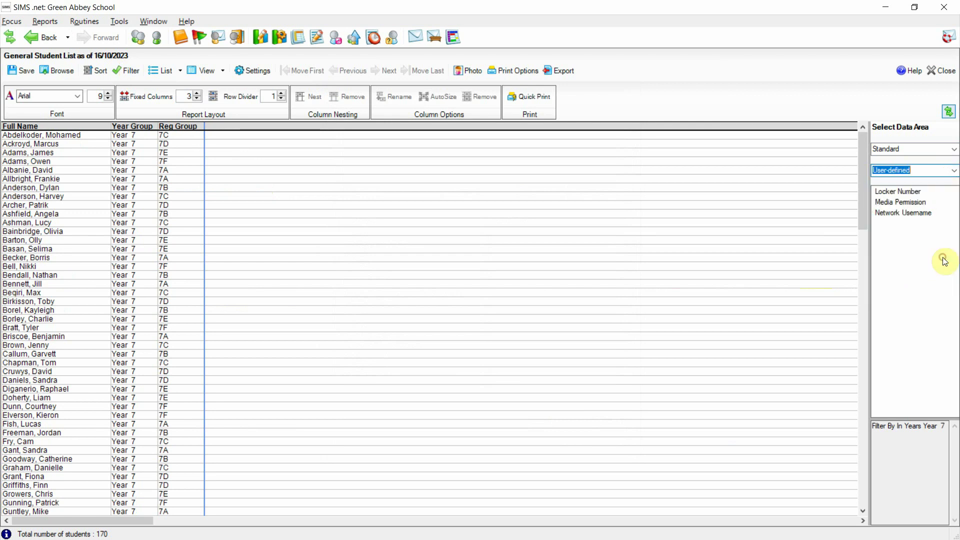
drag(911, 189, 690, 193)
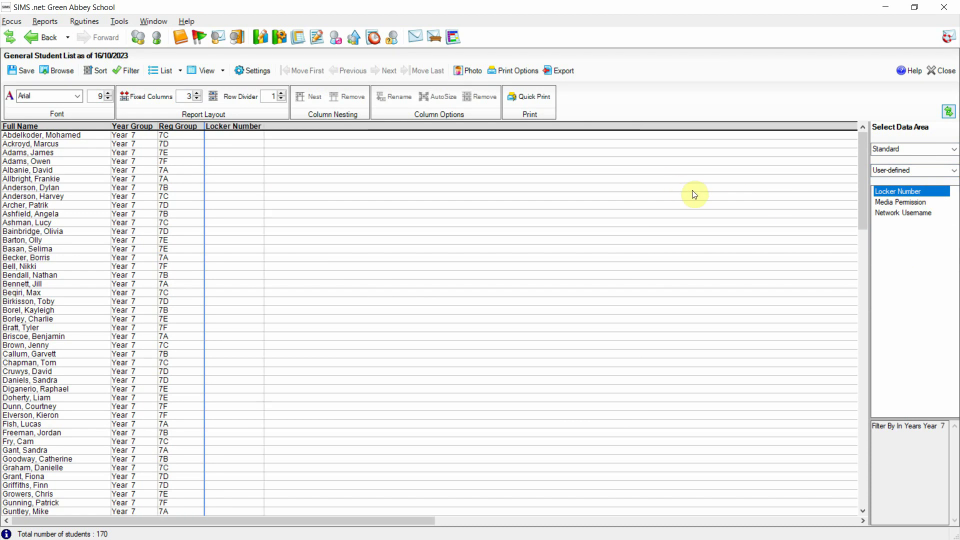
click(899, 213)
drag(919, 214, 489, 192)
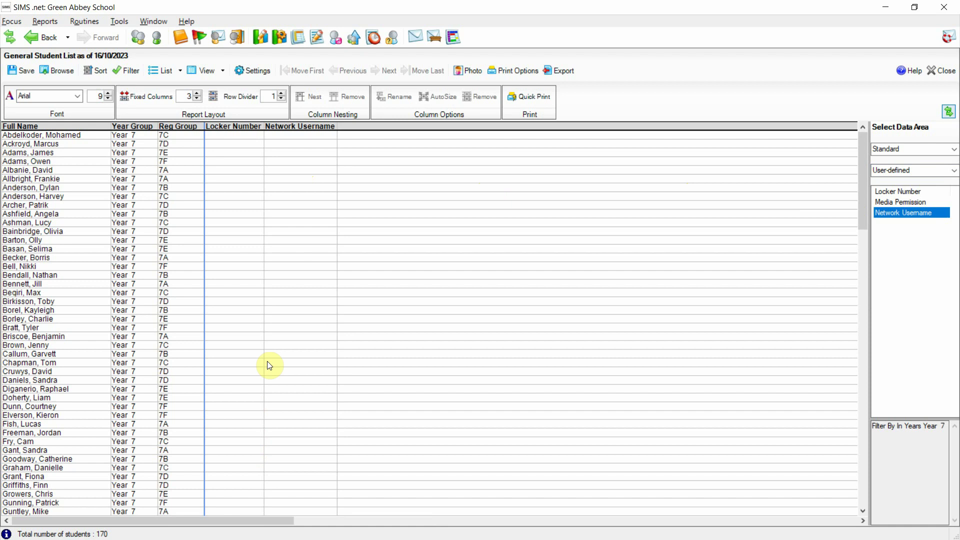
click(942, 71)
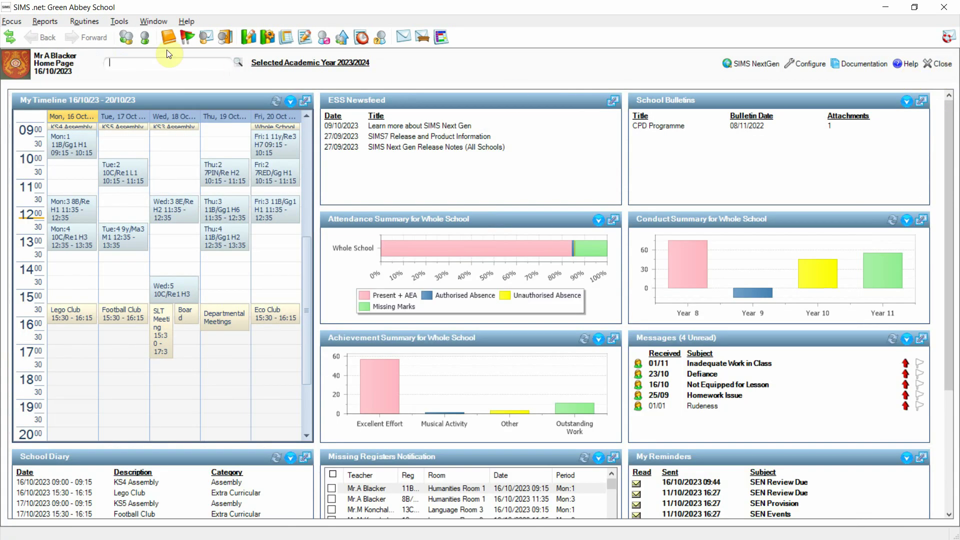
Open the Import From Spreadsheet routine for student data
click(76, 22)
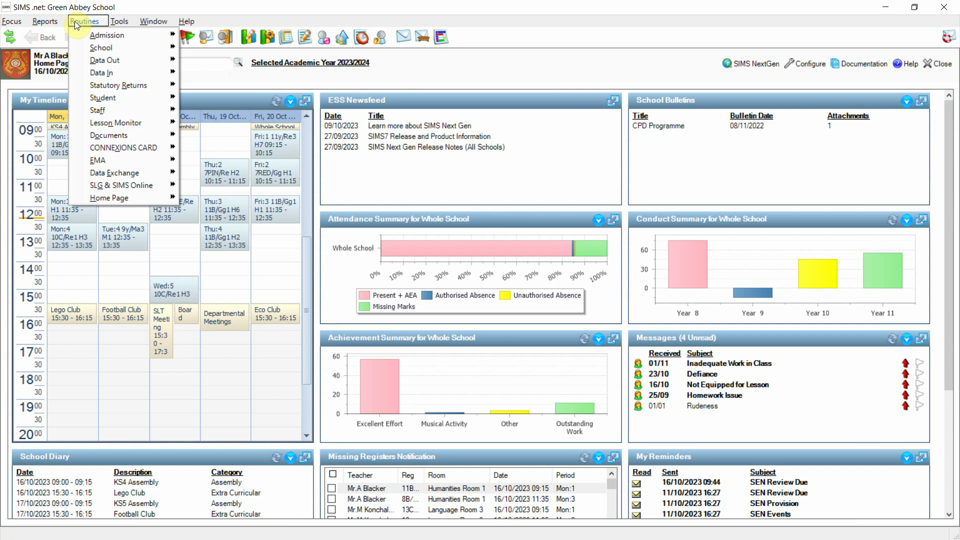
mouse_move(117, 68)
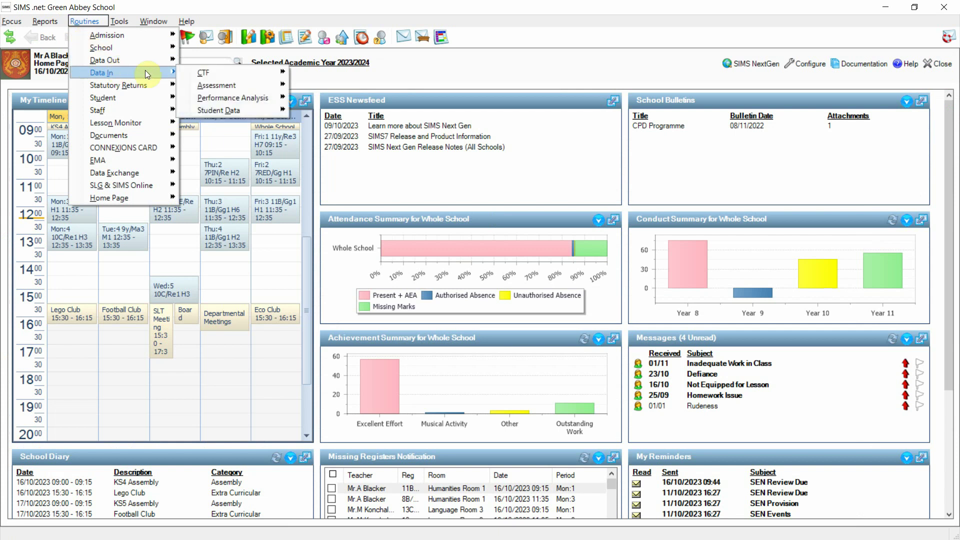
mouse_move(250, 111)
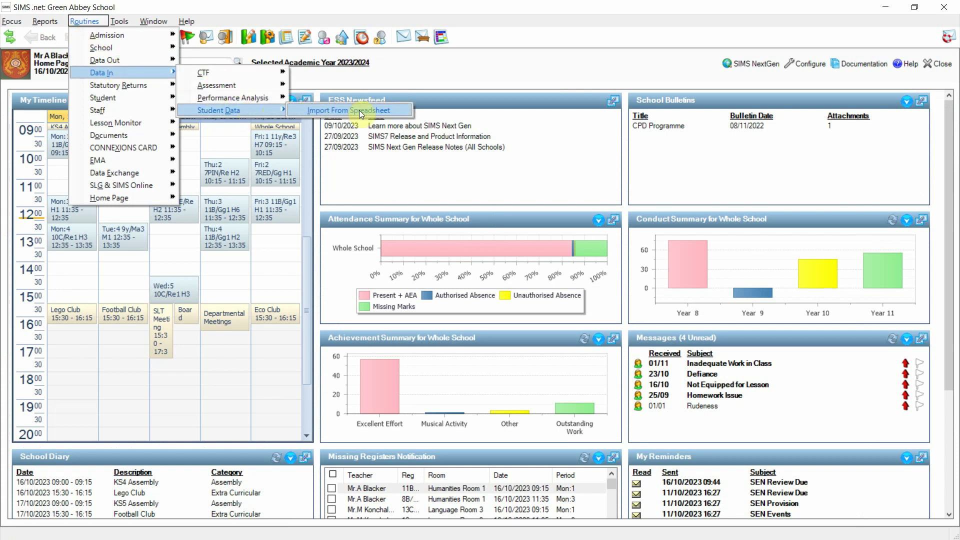
click(399, 110)
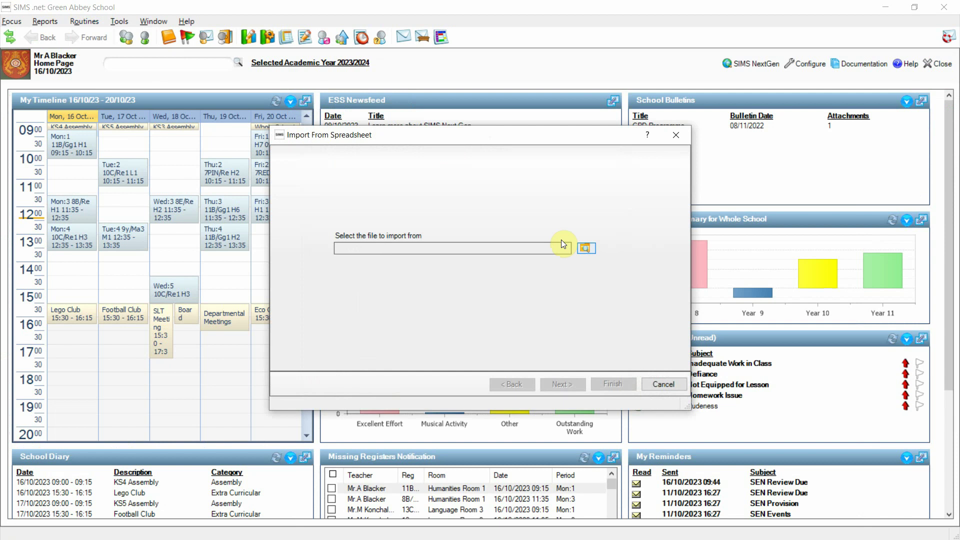
Load the "Year 7 User Defined Field Import" CSV file from the Desktop and confirm it is meant for Green Abbey School
click(586, 248)
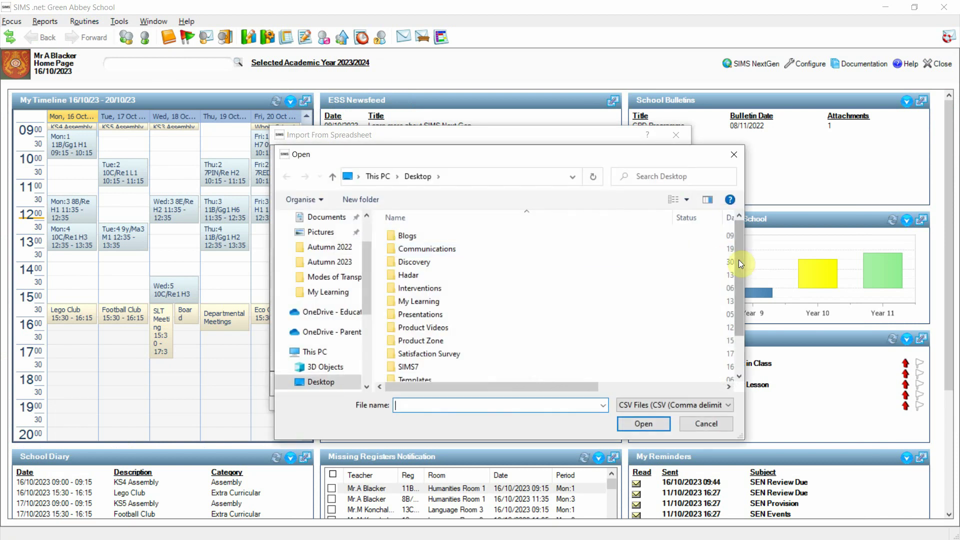
scroll(742, 263, down, 2)
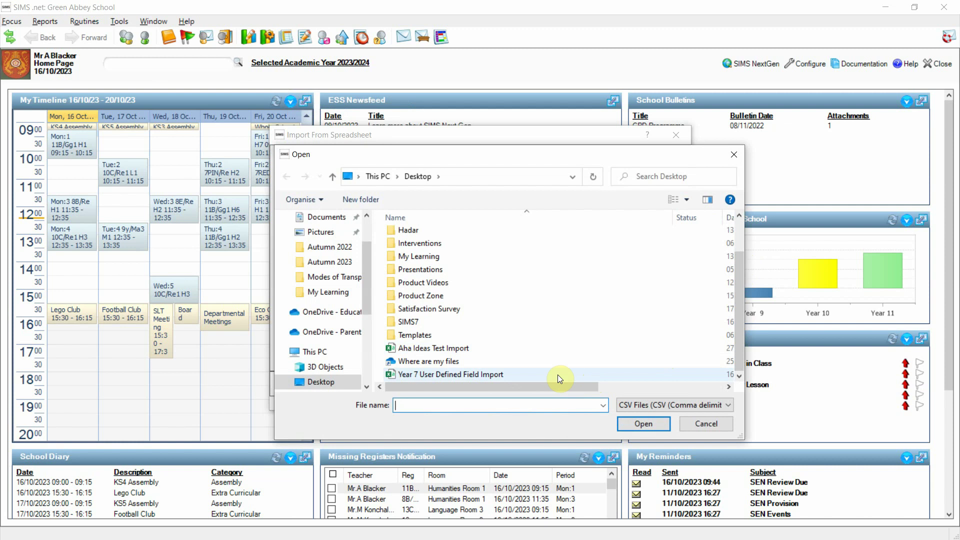
click(555, 374)
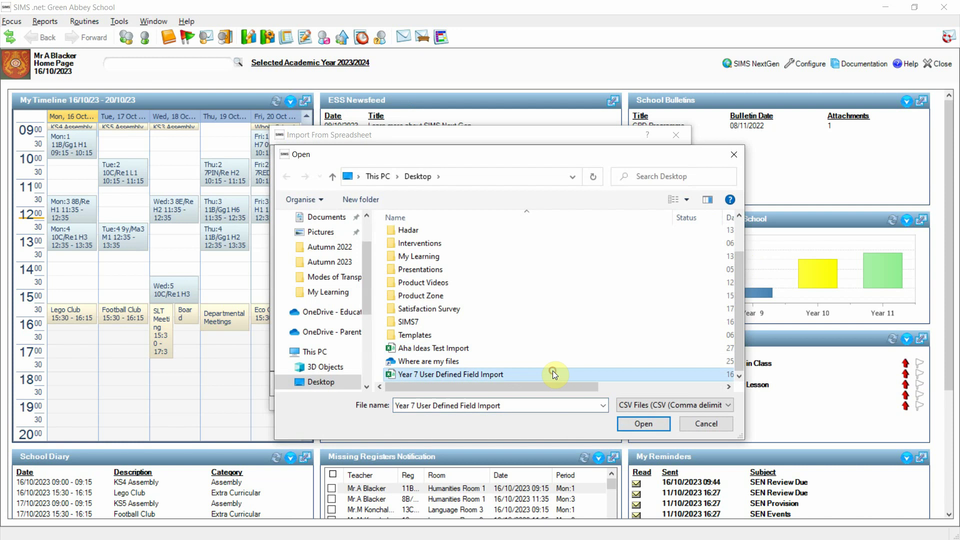
click(655, 428)
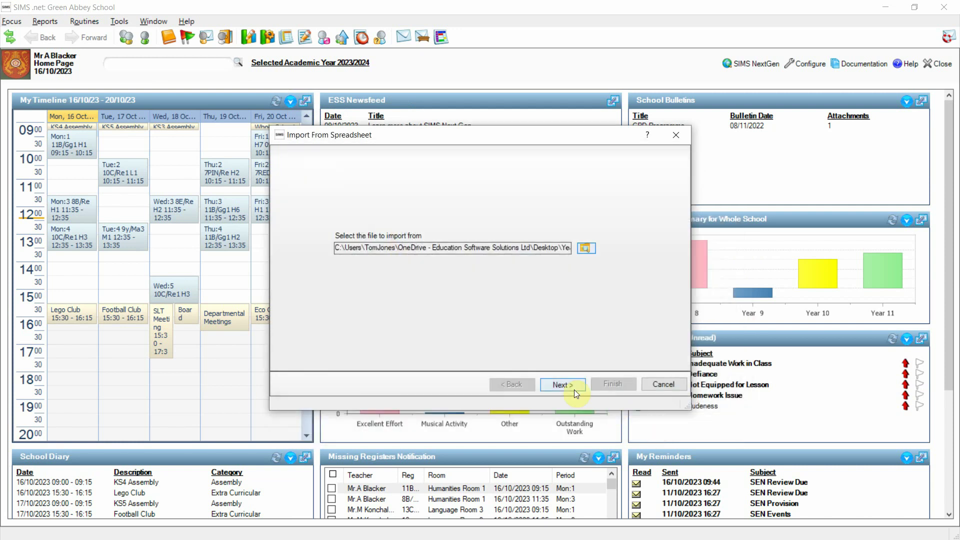
click(559, 384)
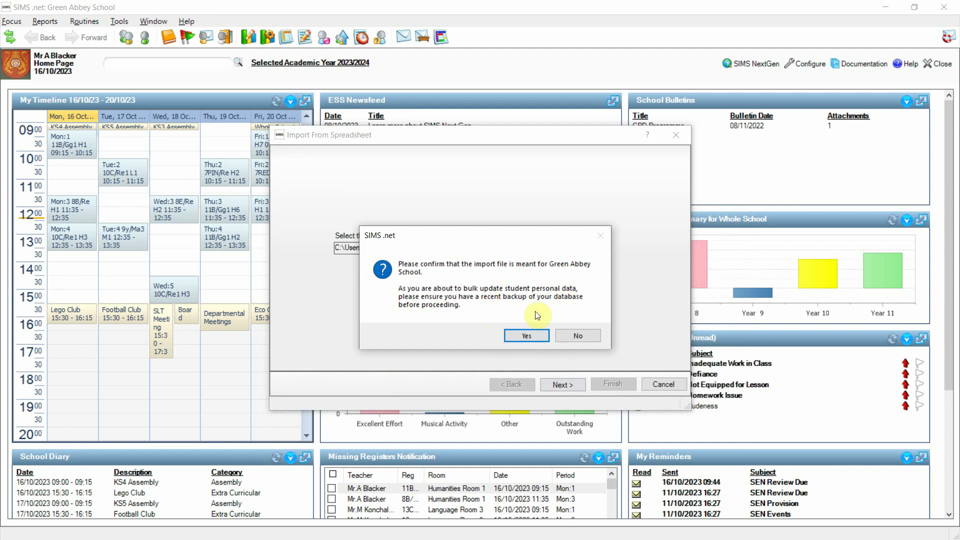
click(544, 342)
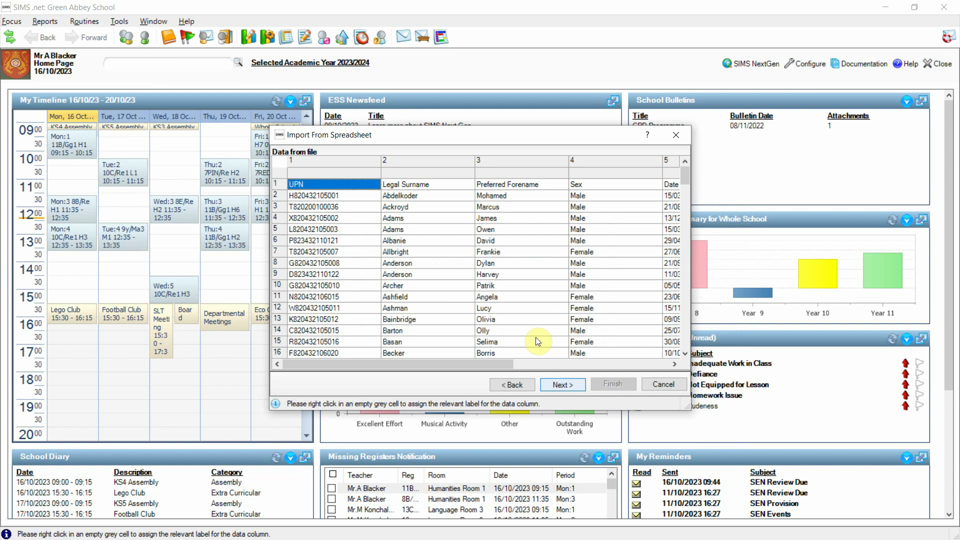
Label import columns 1 to 4 as UPN, Surname, Forename and Gender
right_click(330, 174)
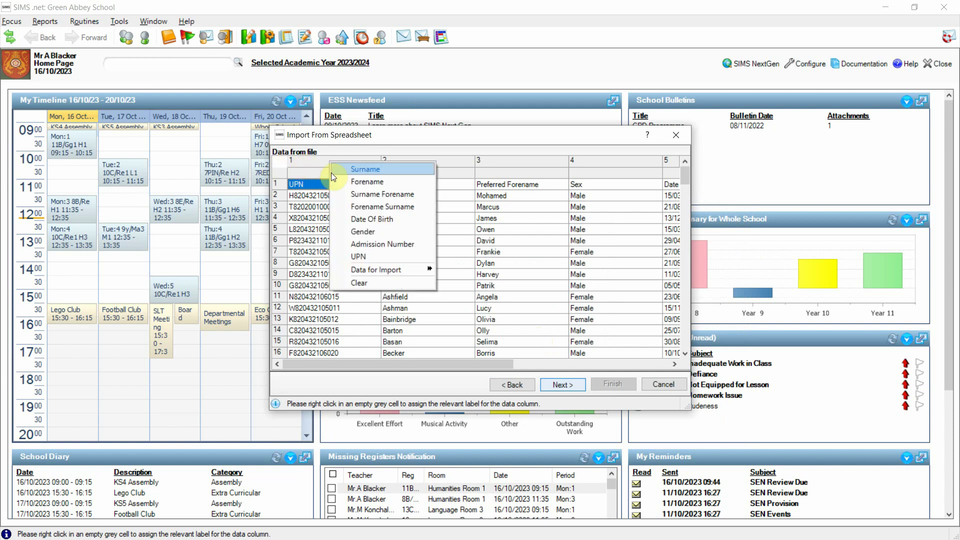
click(373, 256)
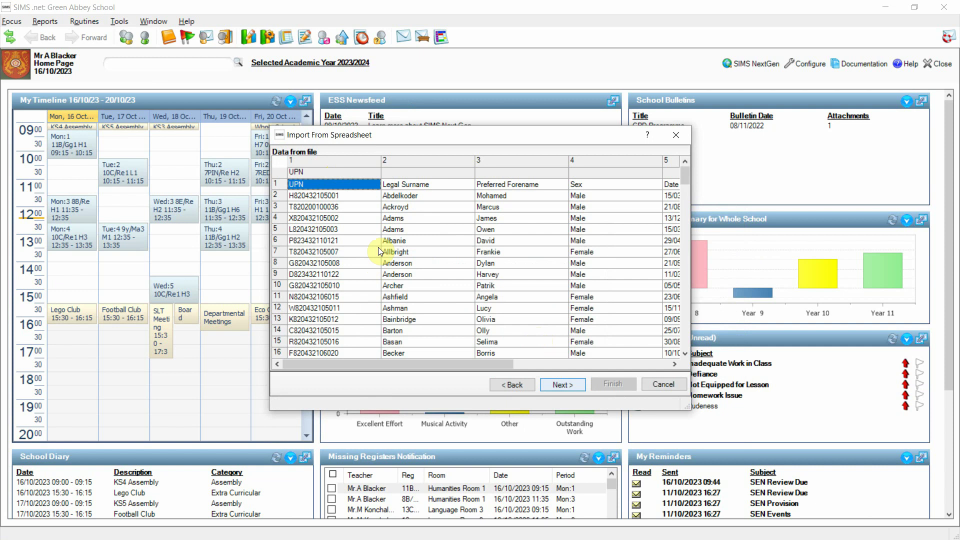
right_click(432, 173)
click(442, 168)
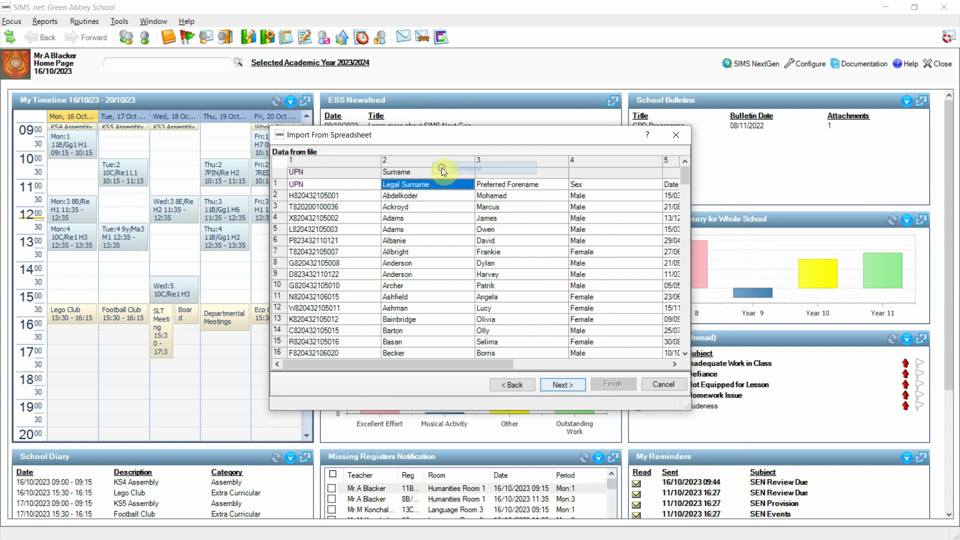
right_click(530, 175)
click(543, 185)
right_click(591, 175)
click(627, 236)
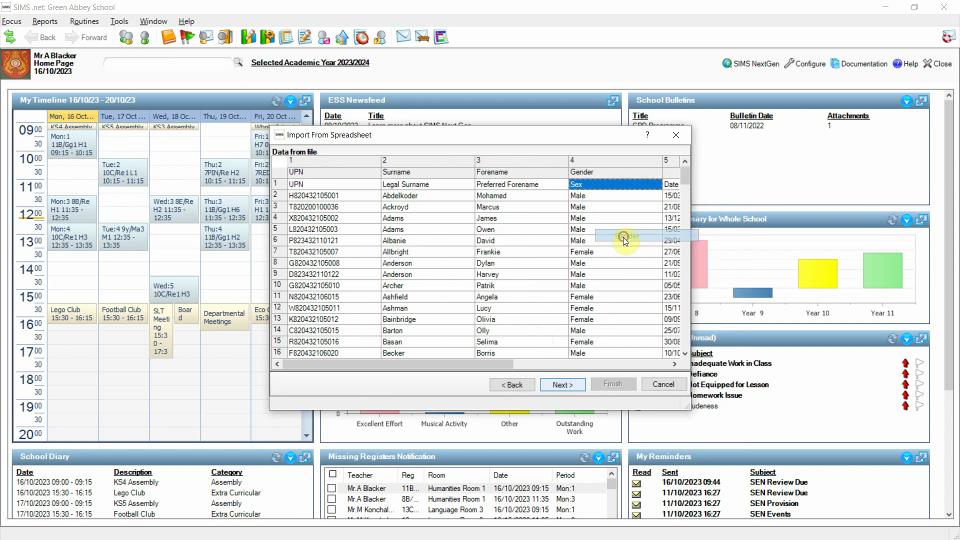
Label import column 5 as Date of Birth and column 6 as the user-defined field Locker Number
drag(485, 363, 643, 364)
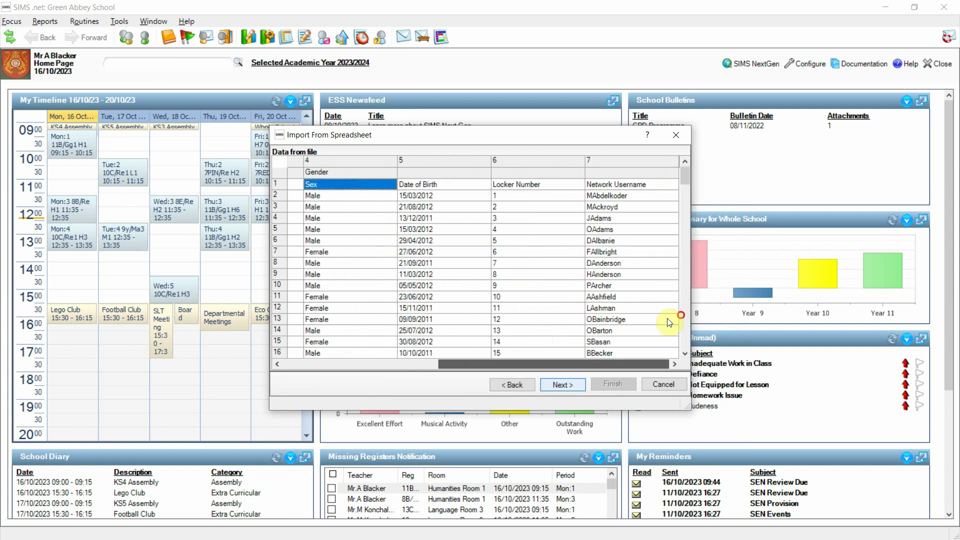
right_click(457, 169)
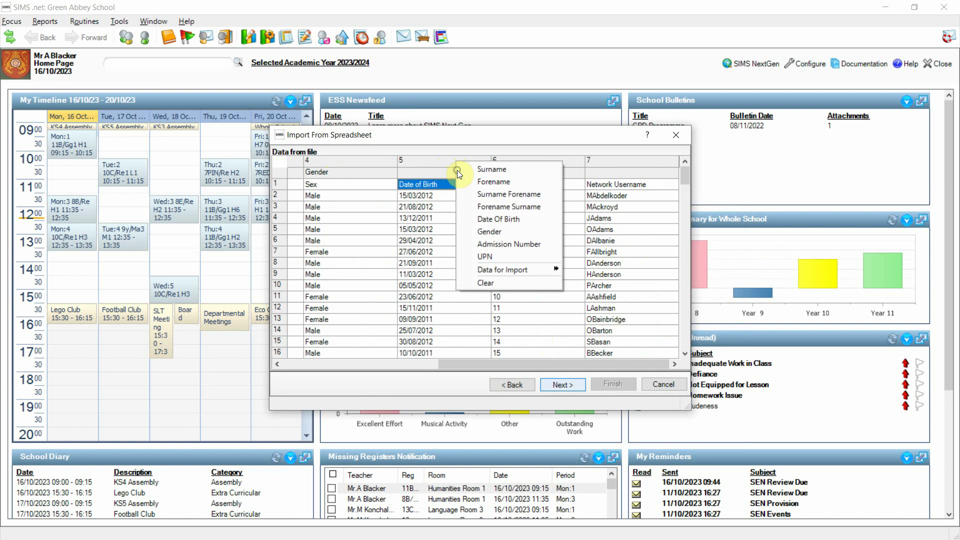
click(505, 220)
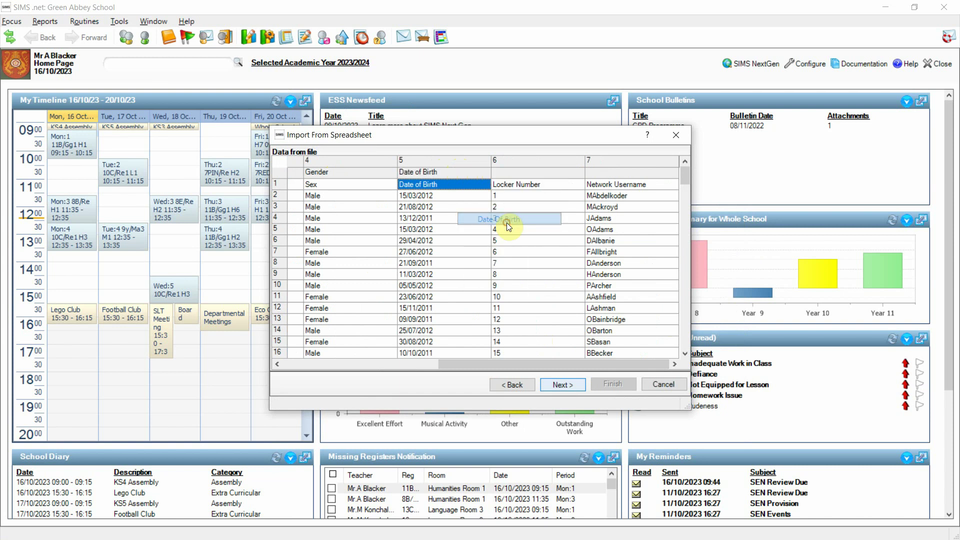
right_click(552, 170)
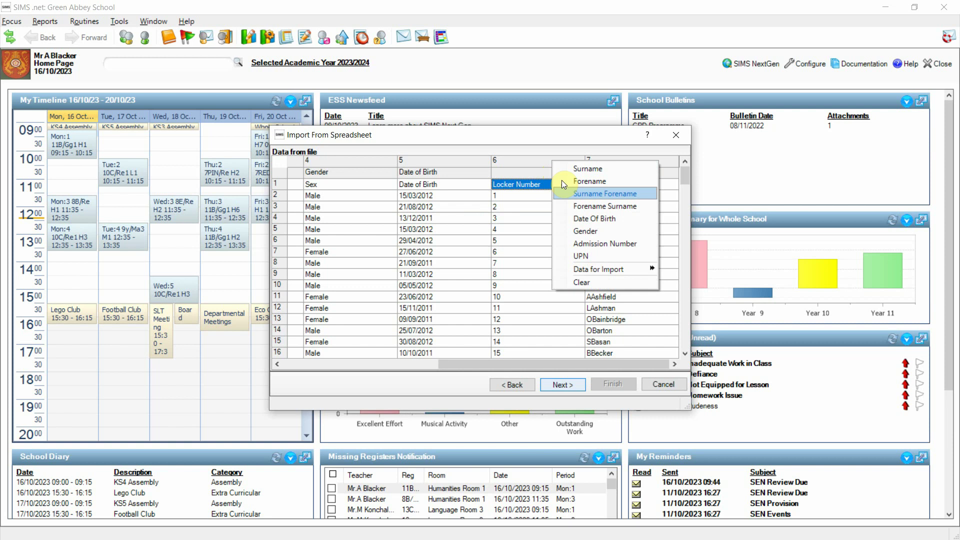
mouse_move(614, 270)
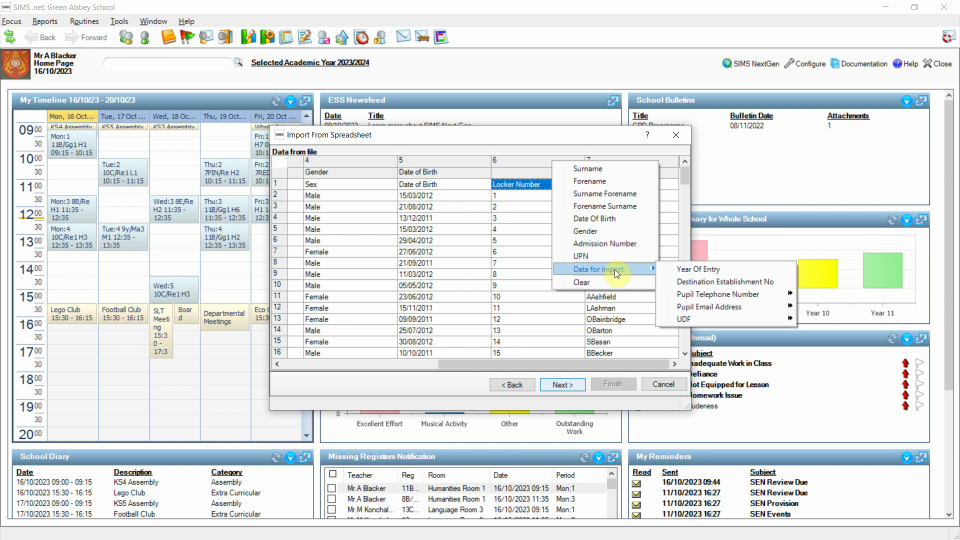
mouse_move(731, 319)
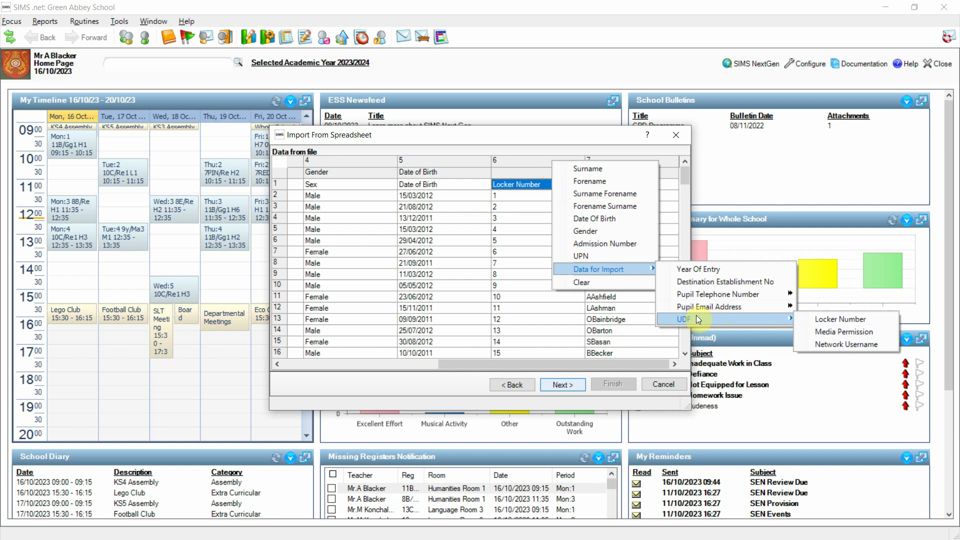
click(820, 318)
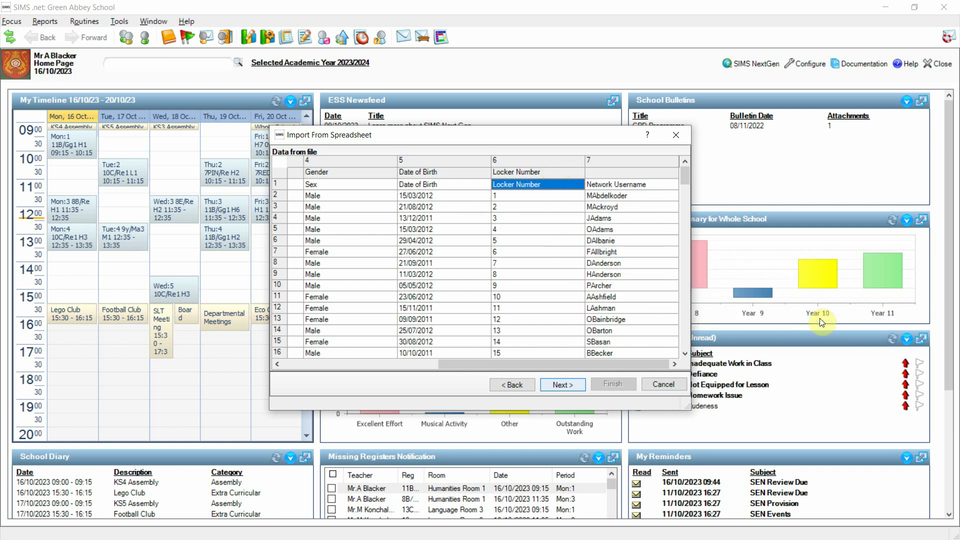
Label import column 7 as the user-defined field Network Username
click(622, 168)
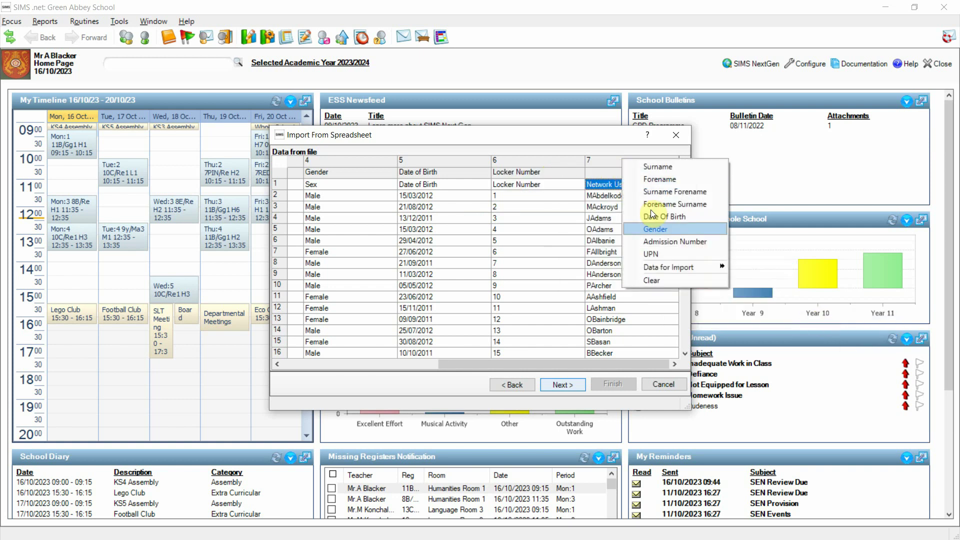
mouse_move(680, 268)
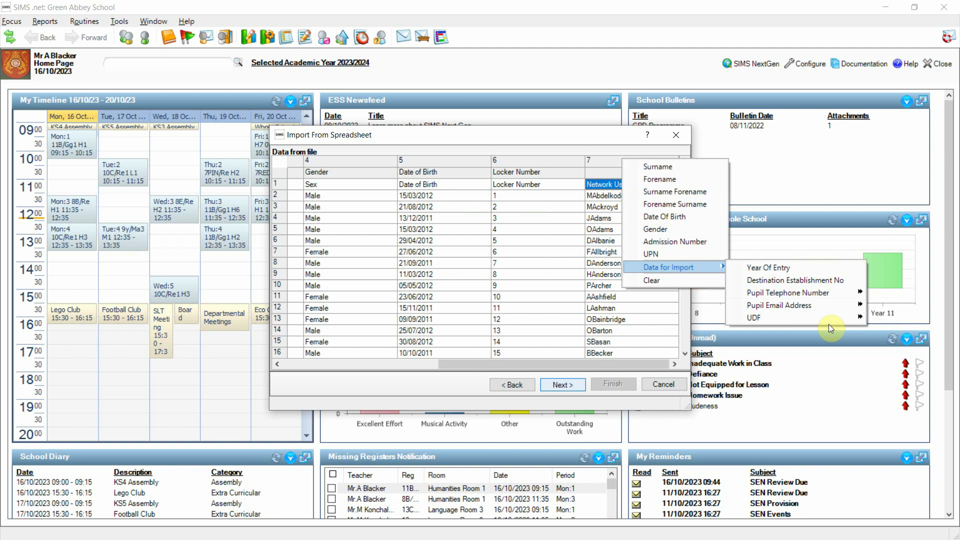
mouse_move(830, 320)
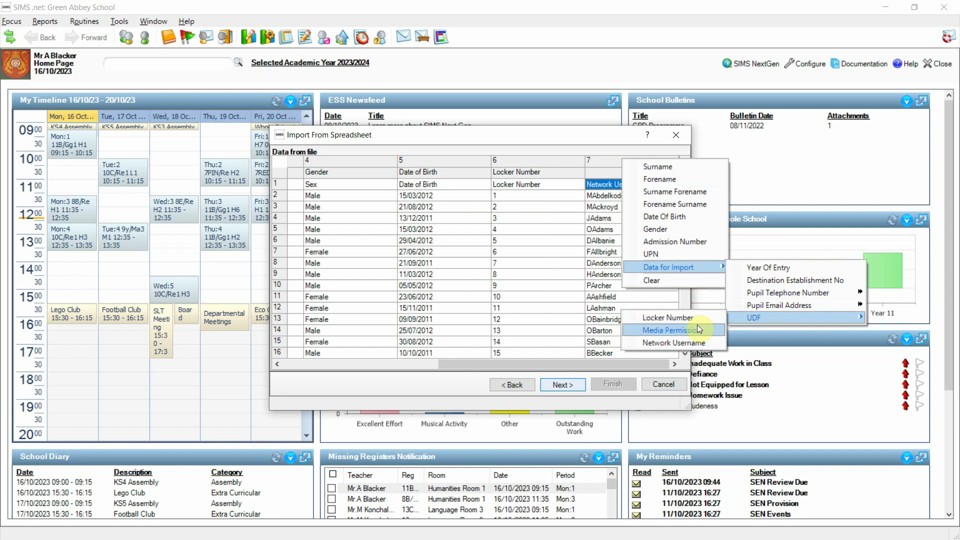
click(692, 346)
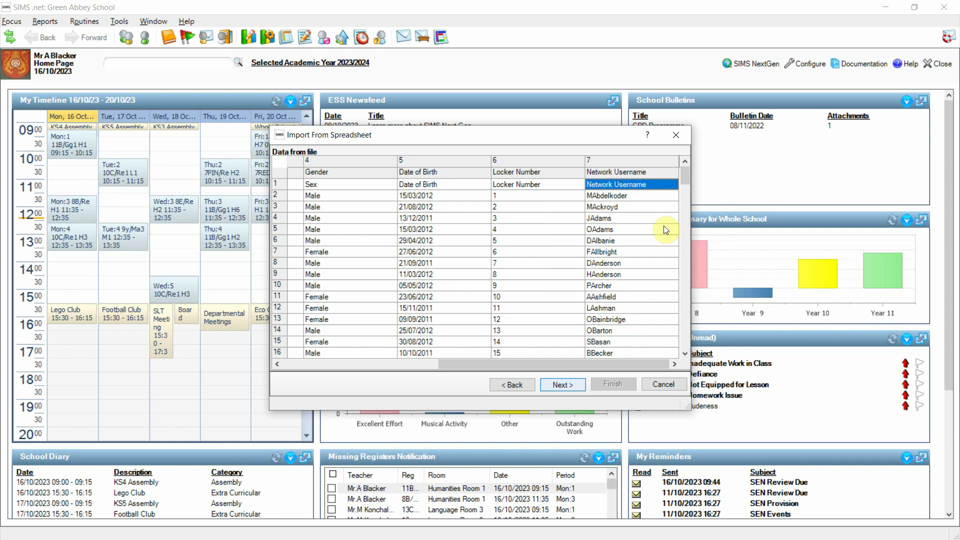
drag(685, 171, 664, 168)
Match the file's students against the database, finish the import and confirm changing the pupils' UDF values
click(577, 384)
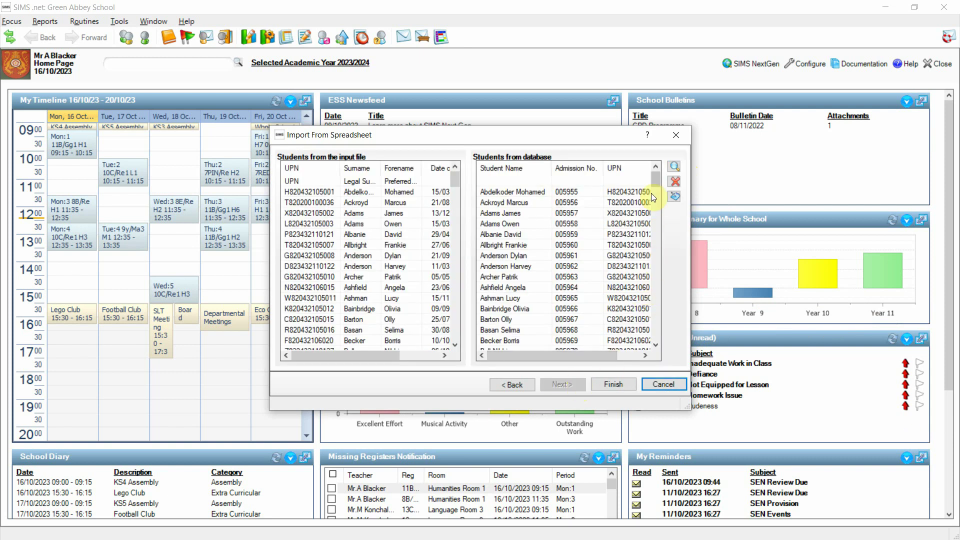
mouse_move(654, 181)
mouse_down()
mouse_move(644, 331)
mouse_move(653, 170)
mouse_up()
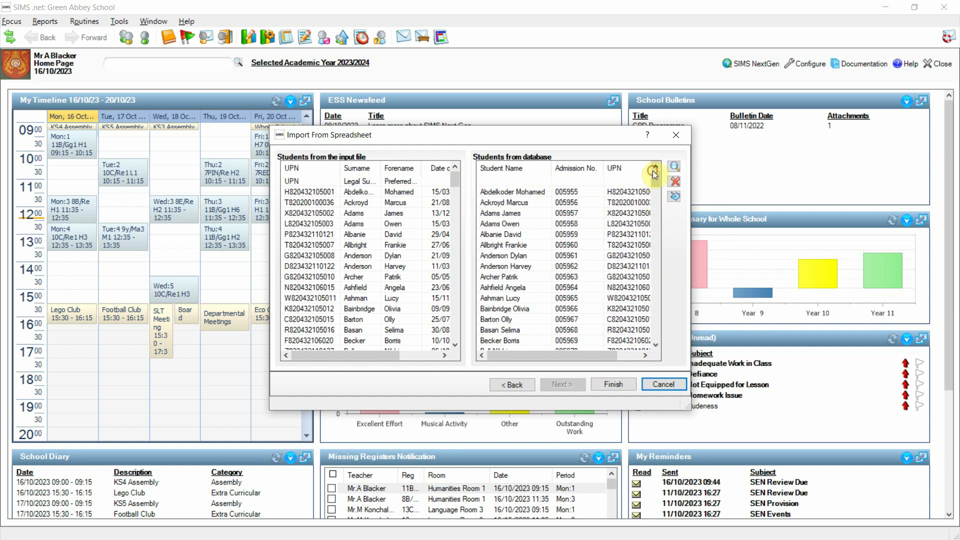
click(613, 381)
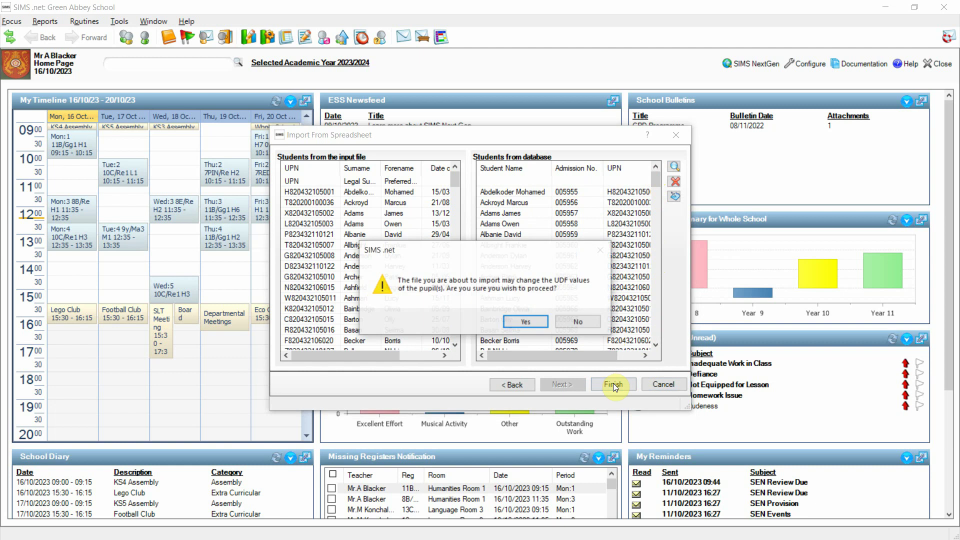
click(526, 318)
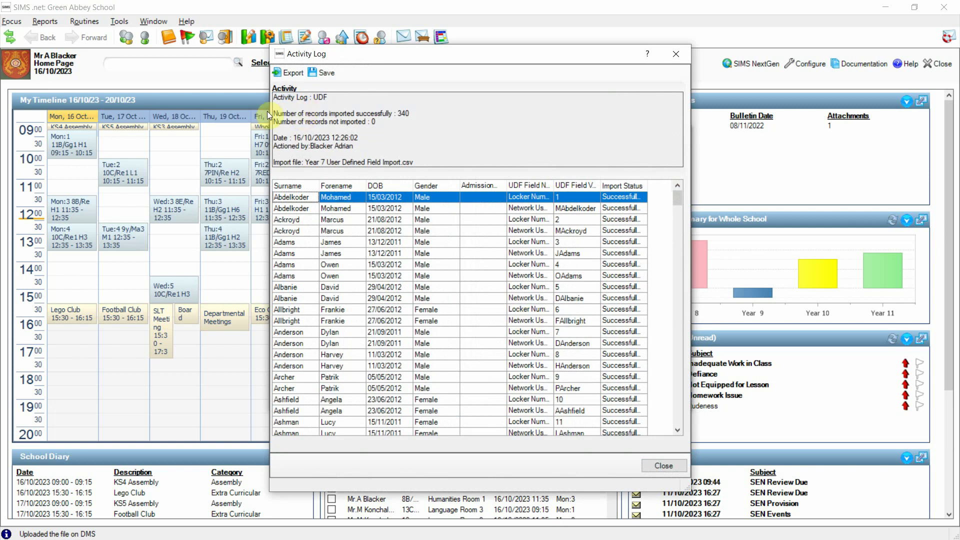
Check the number of successfully imported records in the activity log and close the log
click(307, 111)
triple_click(411, 111)
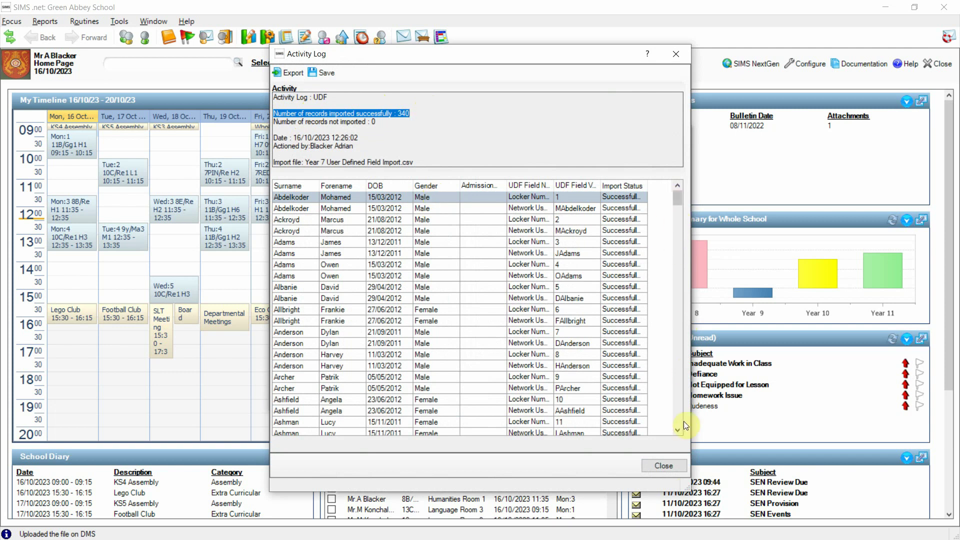
click(677, 469)
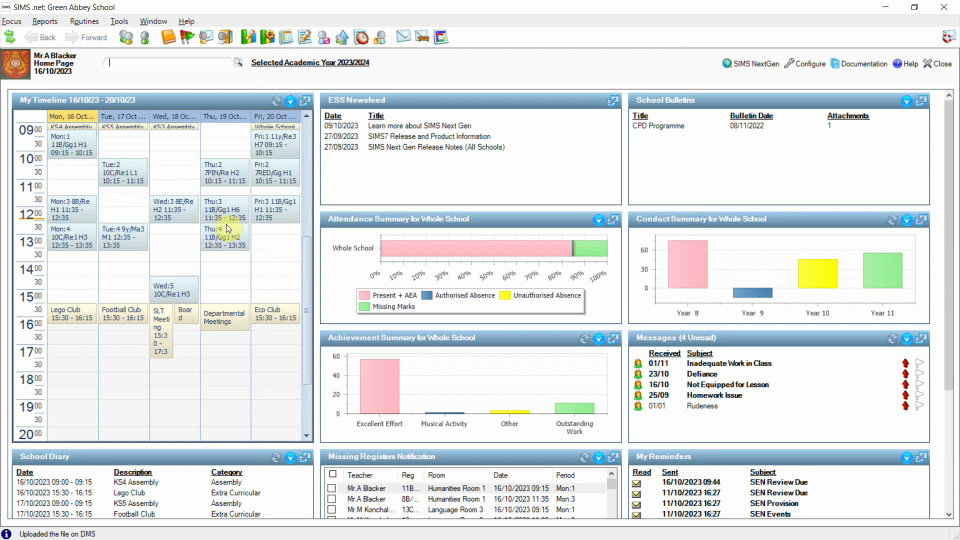
Open the General Student List report
click(45, 21)
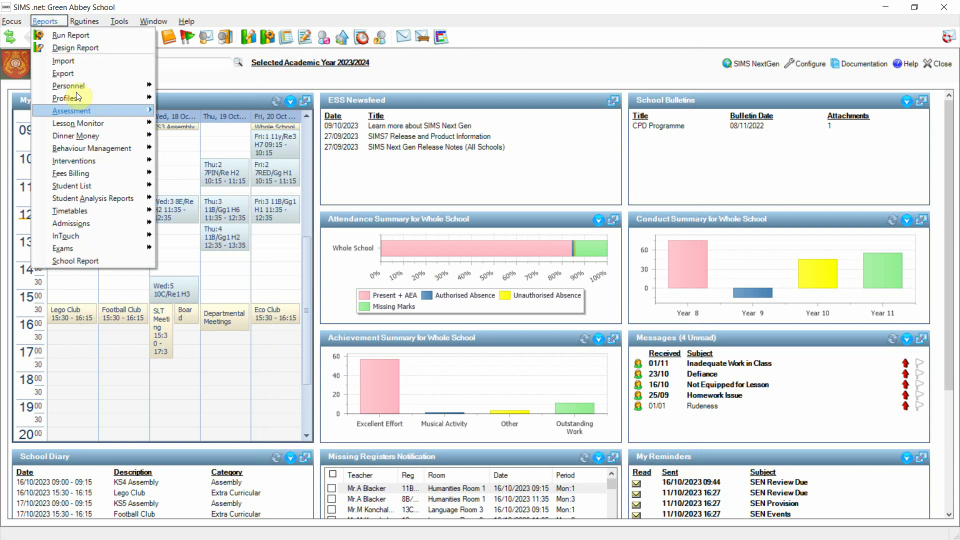
mouse_move(113, 189)
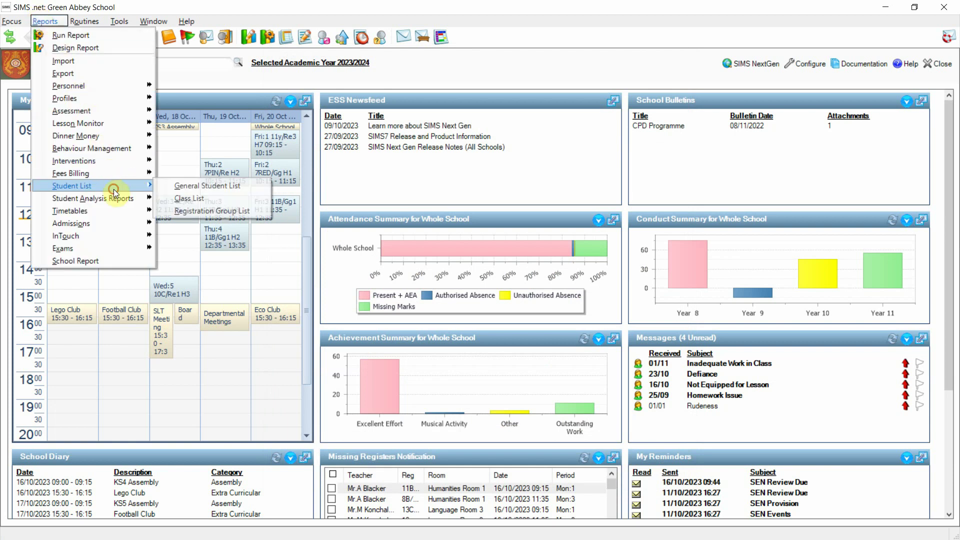
click(237, 185)
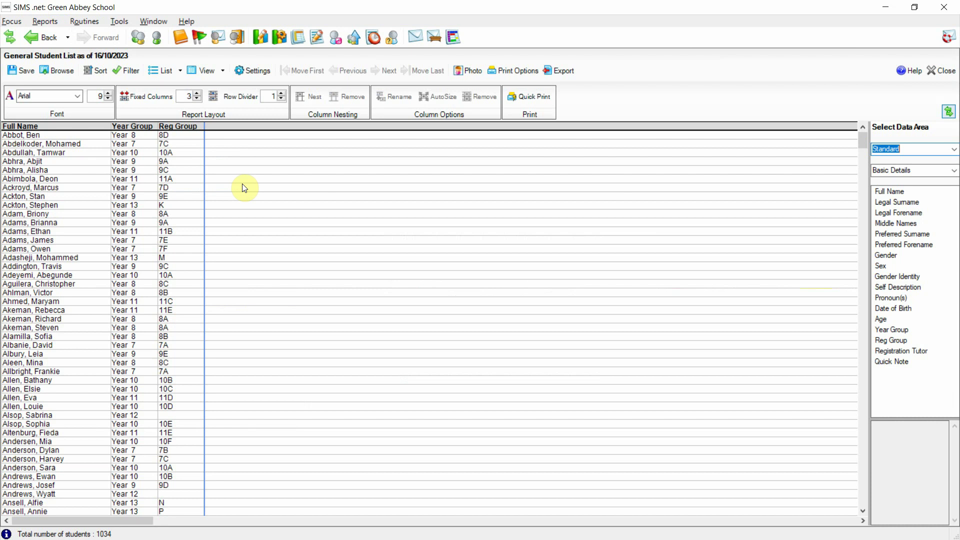
Filter the student list to students in Year 7
click(126, 74)
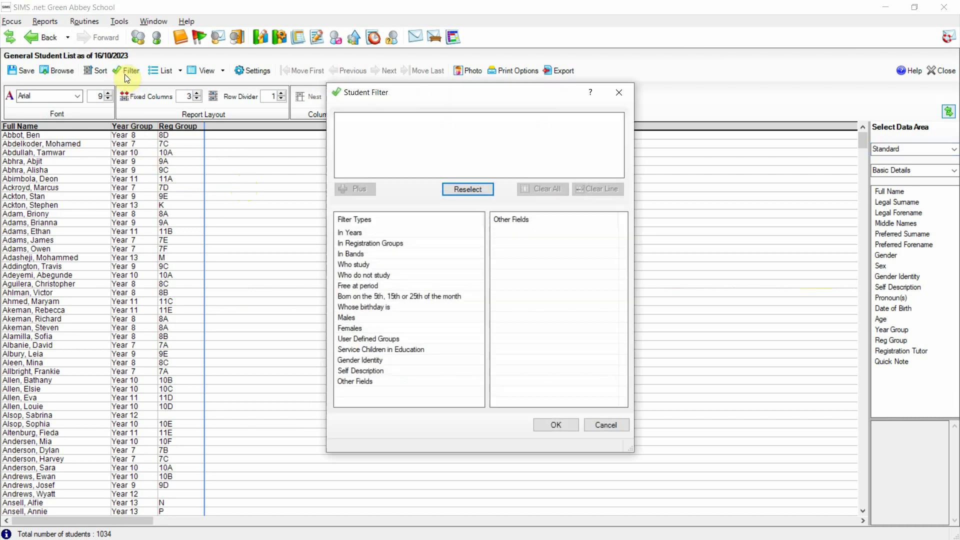
double_click(363, 232)
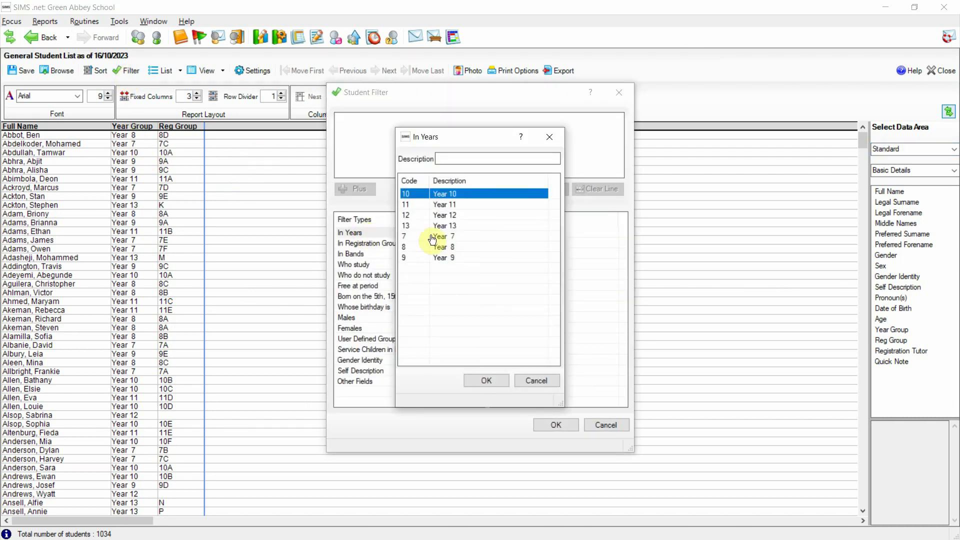
click(443, 239)
click(488, 381)
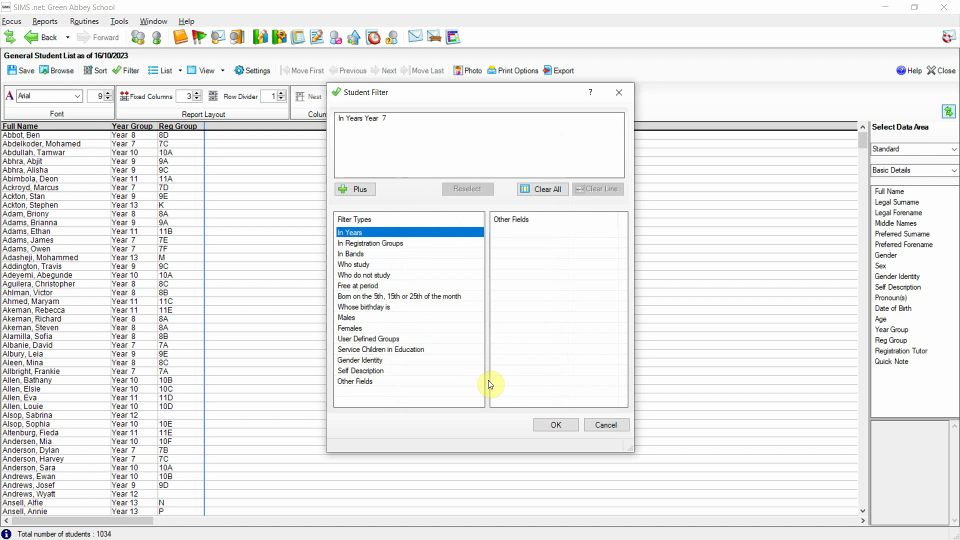
click(556, 424)
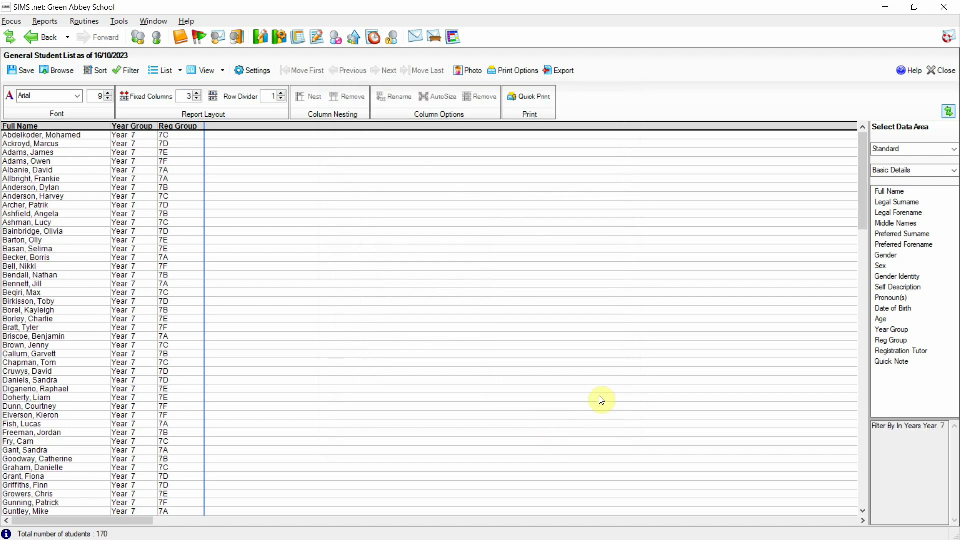
Add the user-defined fields Locker Number and Network Username as list columns and check the imported values down the list
click(910, 170)
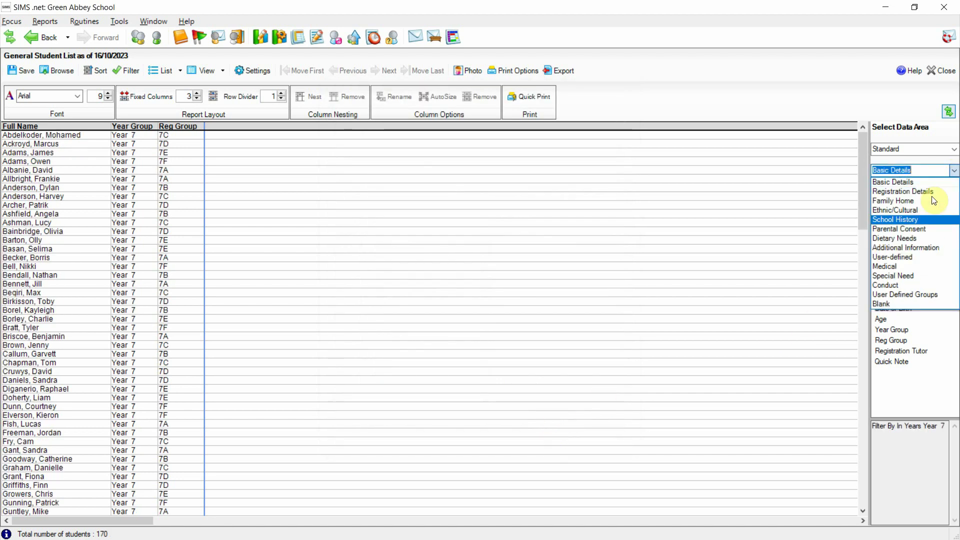
click(897, 256)
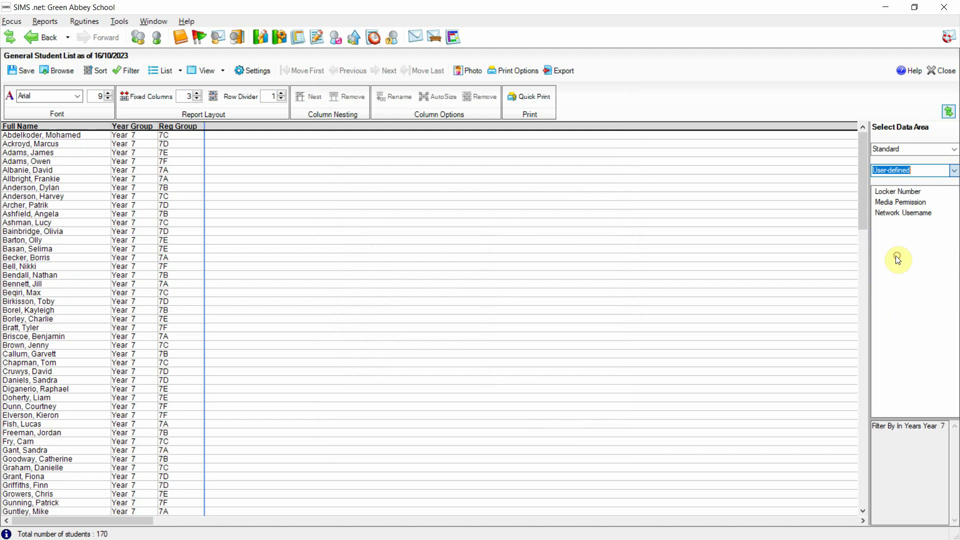
drag(901, 190, 587, 185)
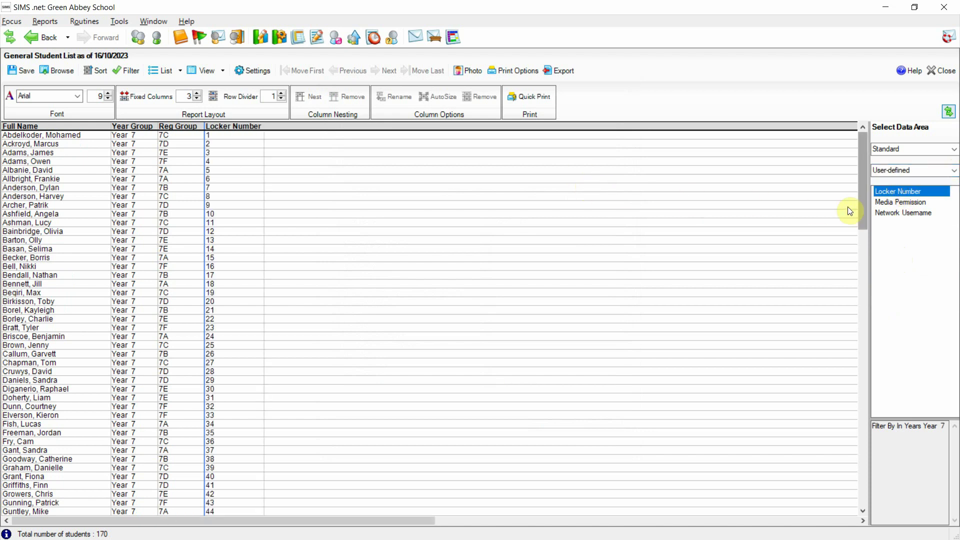
click(876, 212)
drag(891, 213, 461, 190)
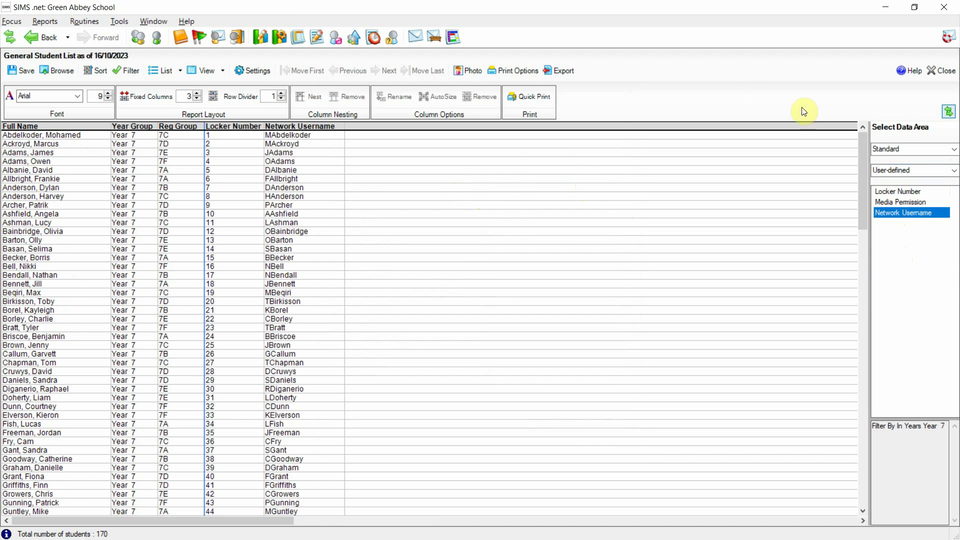
scroll(866, 148, down, 16)
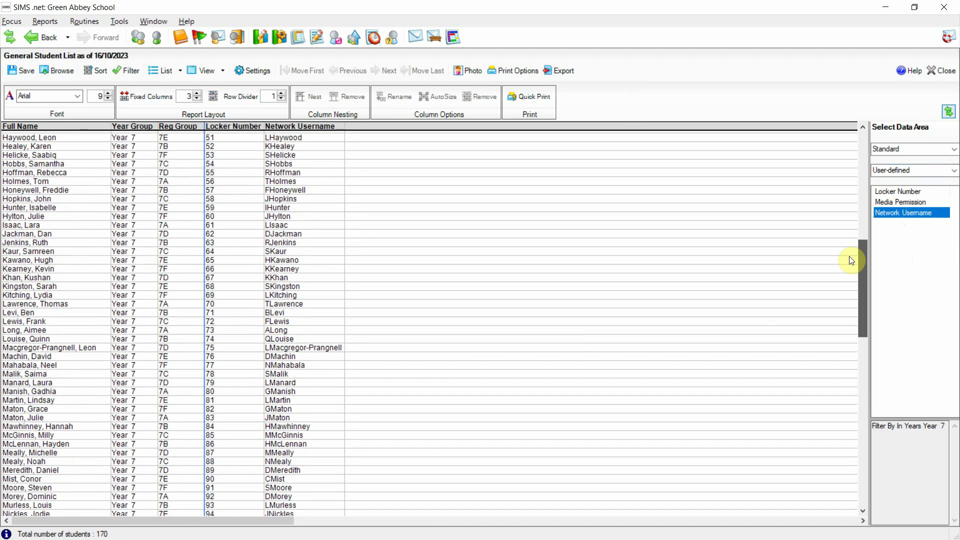
drag(850, 258, 819, 143)
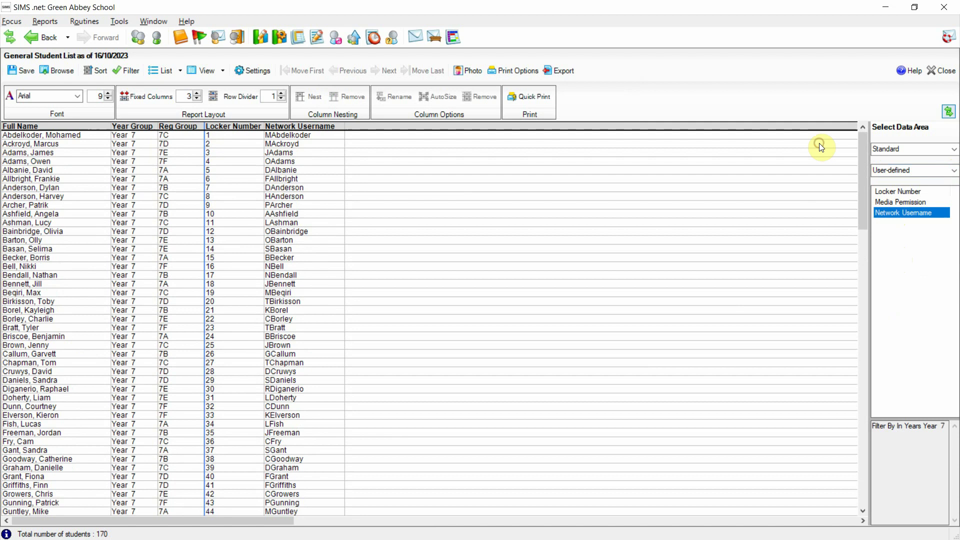